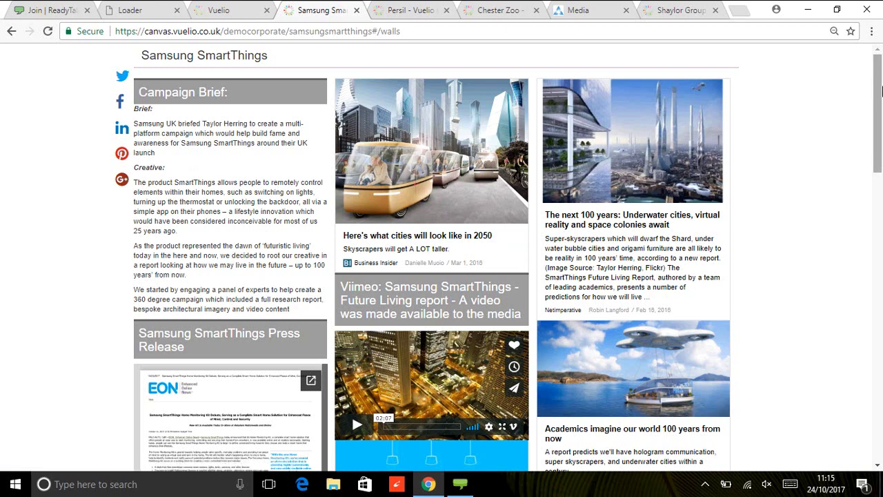
Step: Review the Samsung SmartThings wall from the campaign brief down to the National Coverage section, and return to its beginning
scroll(882, 105, down, 2)
scroll(882, 104, down, 3)
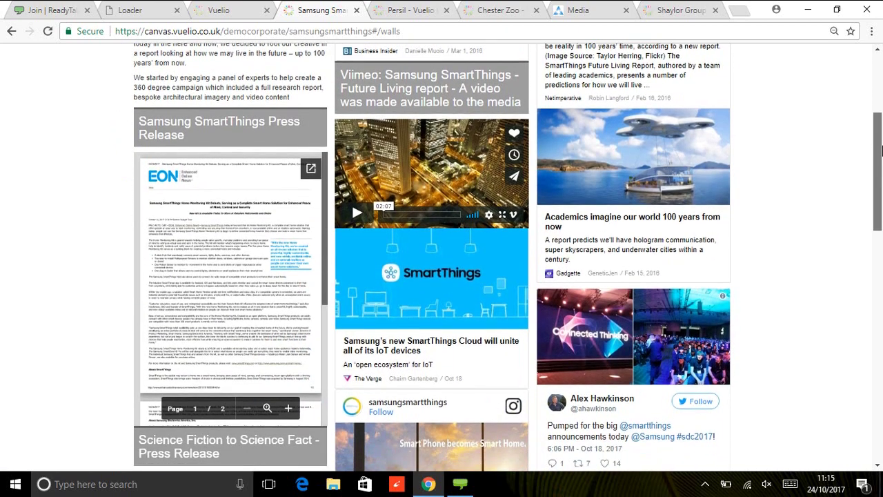
scroll(882, 150, down, 1)
scroll(881, 166, down, 3)
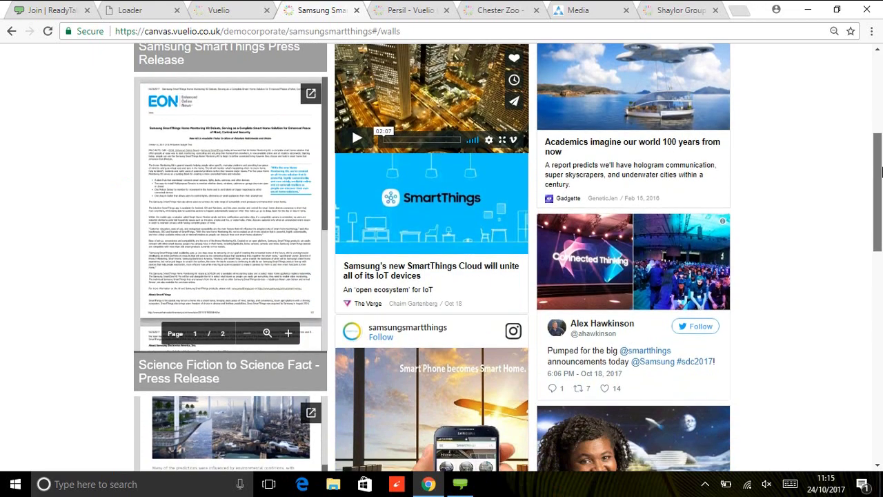
scroll(881, 200, down, 5)
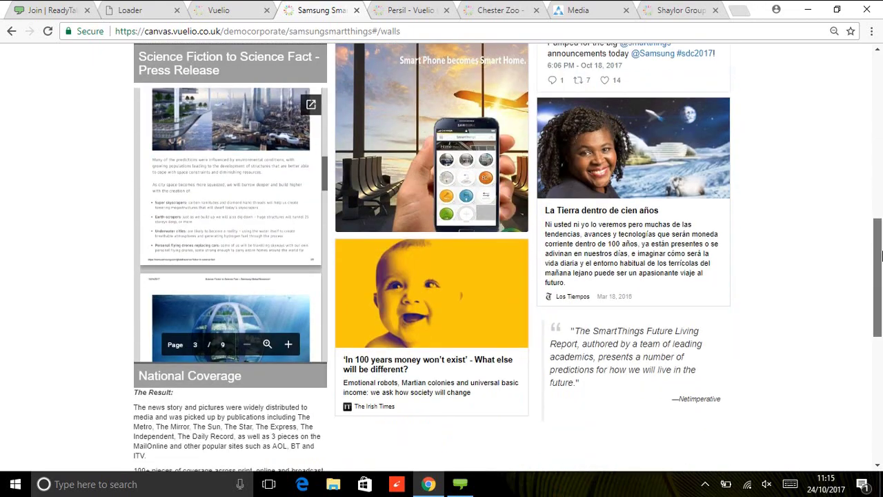
mouse_move(881, 255)
mouse_down()
mouse_move(882, 330)
mouse_move(881, 211)
mouse_move(881, 254)
mouse_up()
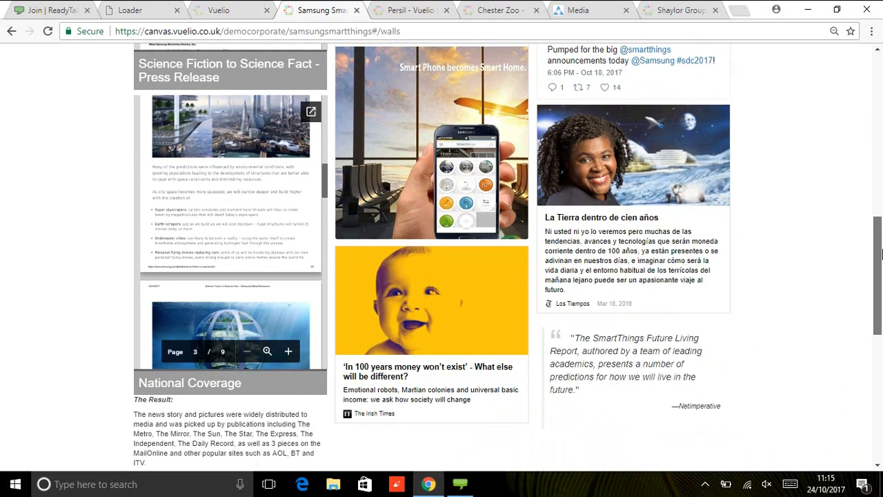
drag(882, 254, 879, 95)
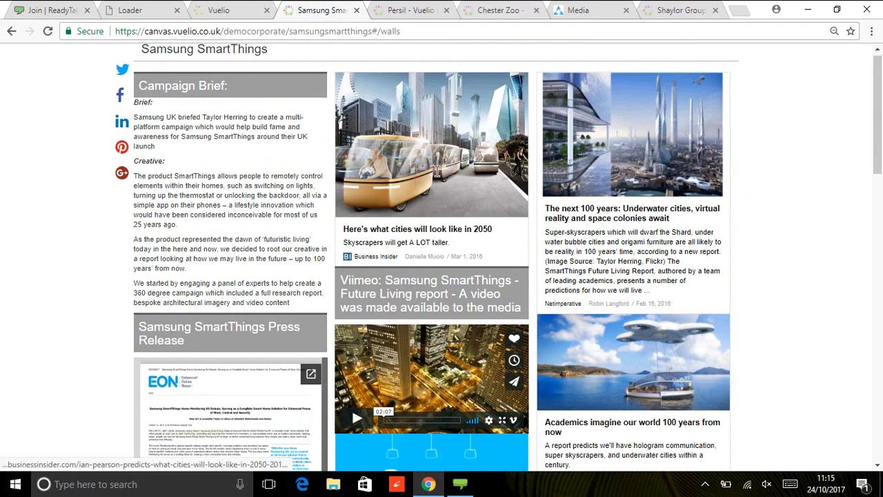
Step: View the linked article "Here's what cities will look like in 2050" and play the Future Living report video on the Samsung SmartThings wall
click(436, 173)
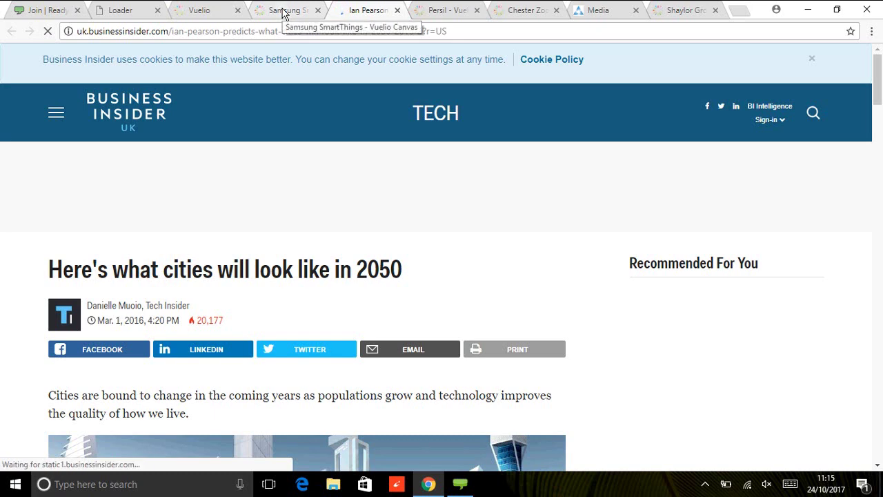
click(276, 11)
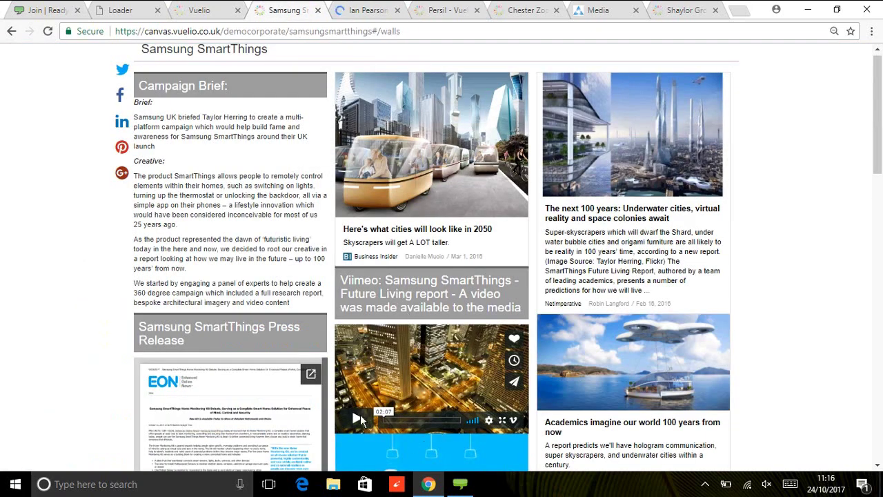
click(357, 419)
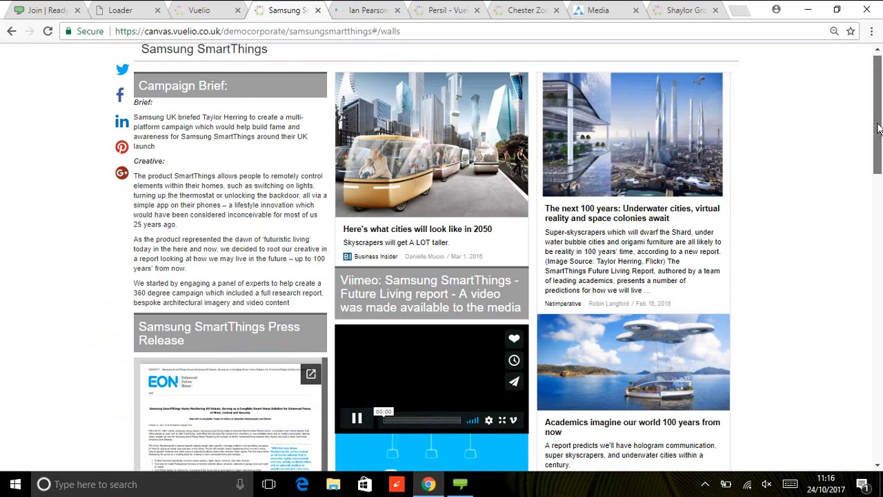
Step: Examine the press releases, media coverage and social posts around the playing video on the Samsung SmartThings wall
scroll(878, 127, down, 1)
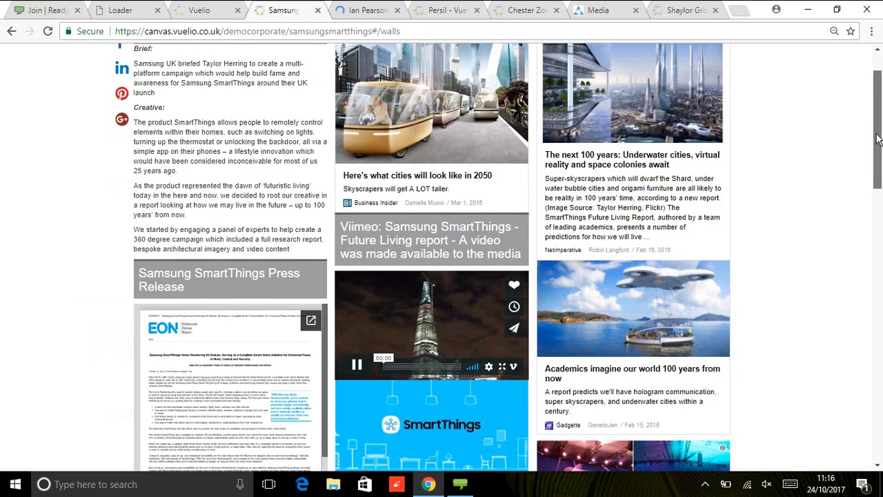
scroll(878, 152, down, 1)
scroll(879, 155, down, 2)
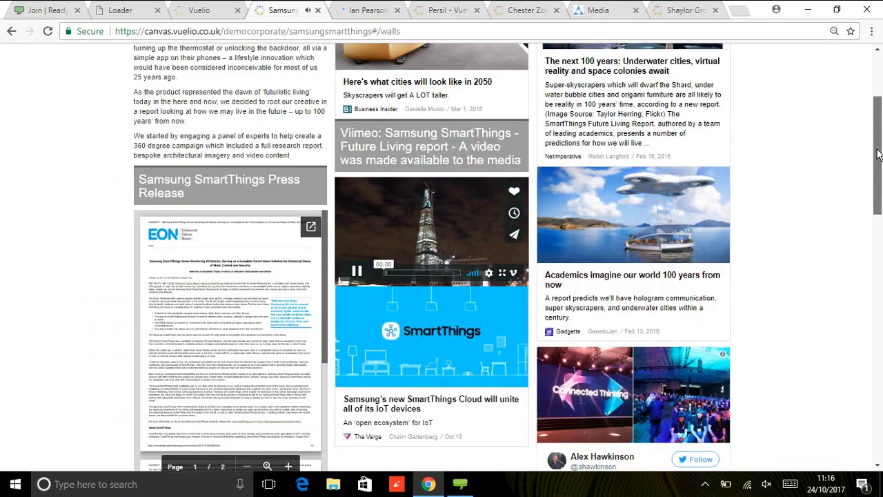
scroll(879, 185, down, 1)
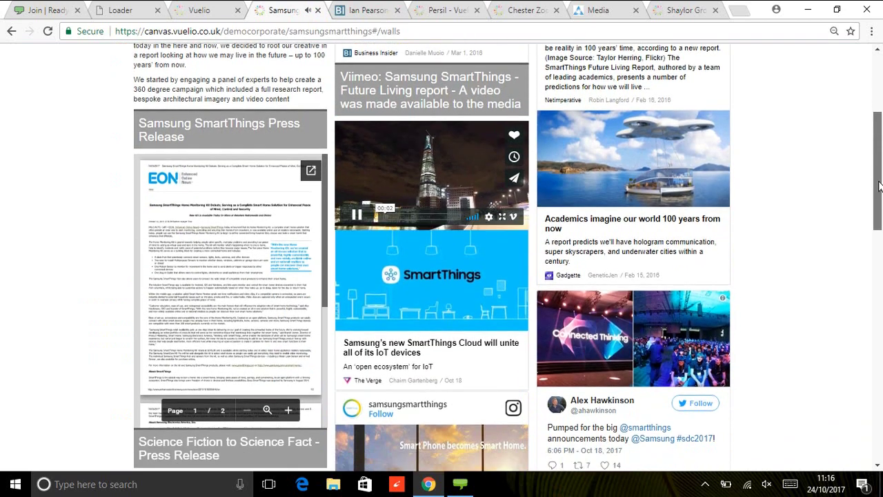
scroll(880, 185, down, 3)
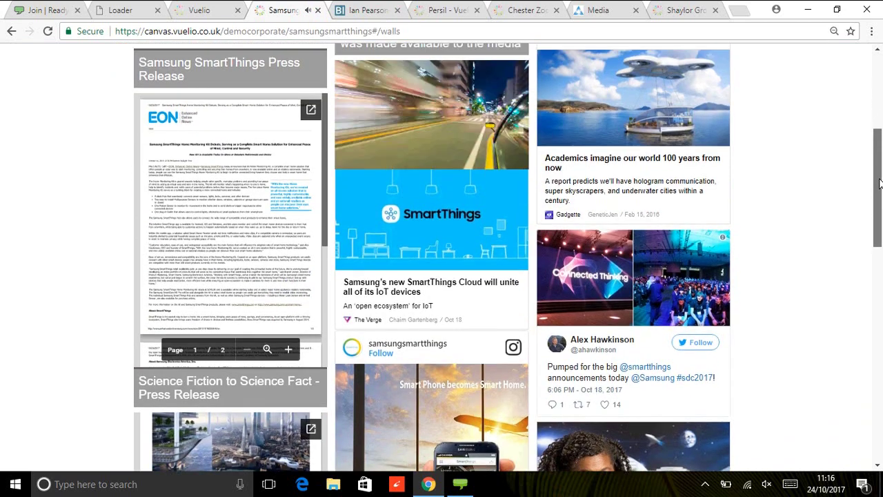
scroll(881, 162, up, 3)
scroll(881, 163, up, 3)
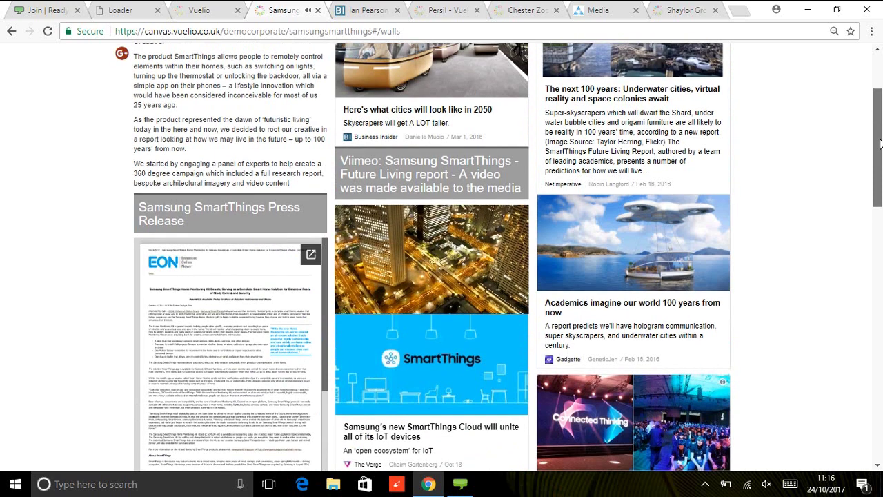
scroll(879, 123, up, 4)
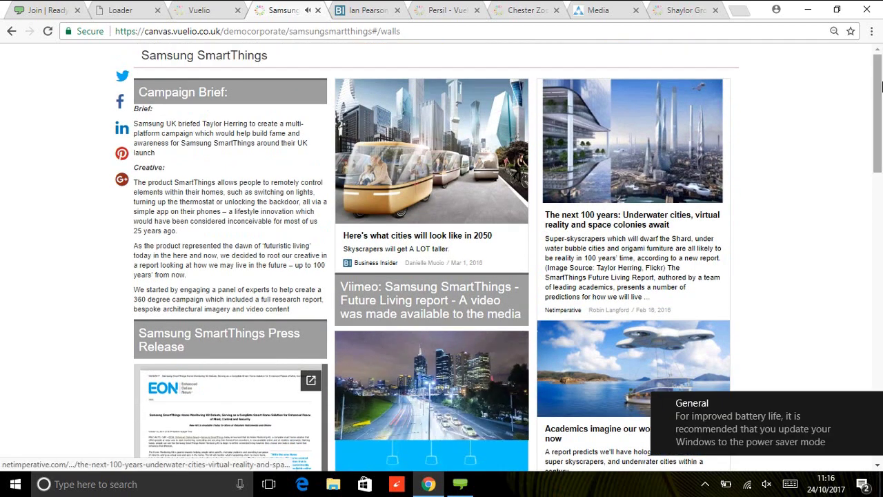
scroll(880, 124, down, 5)
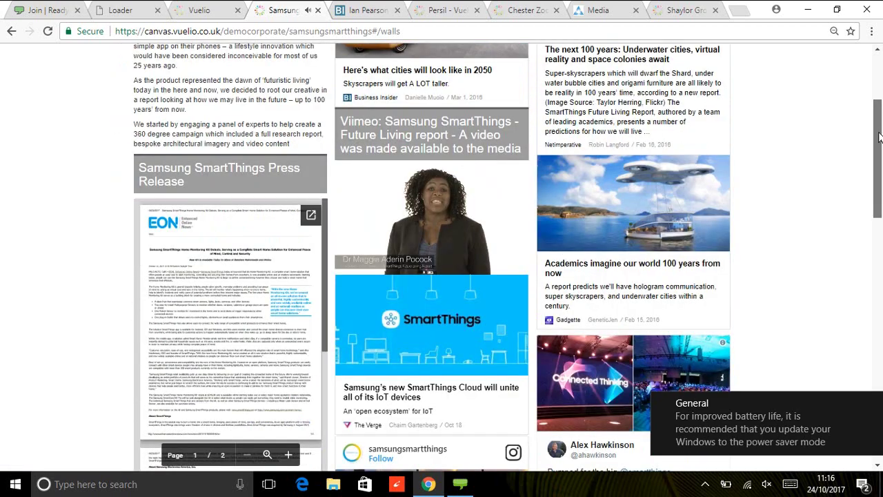
scroll(879, 157, down, 5)
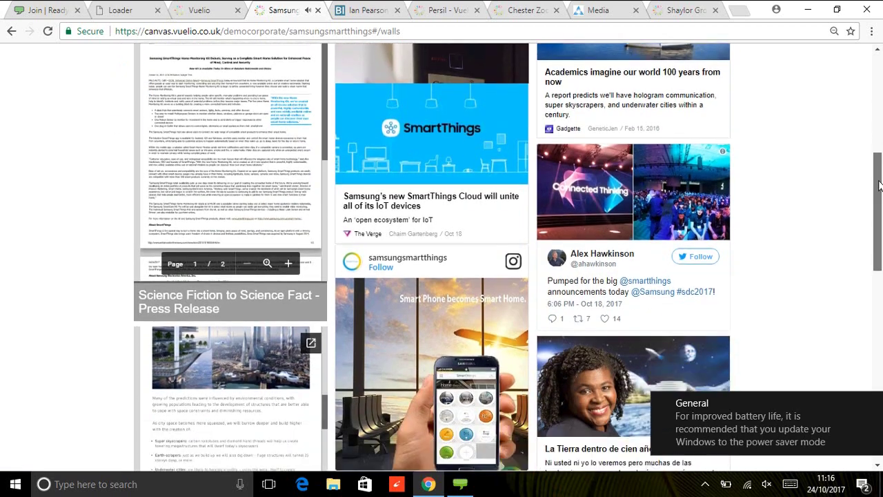
drag(879, 185, 878, 60)
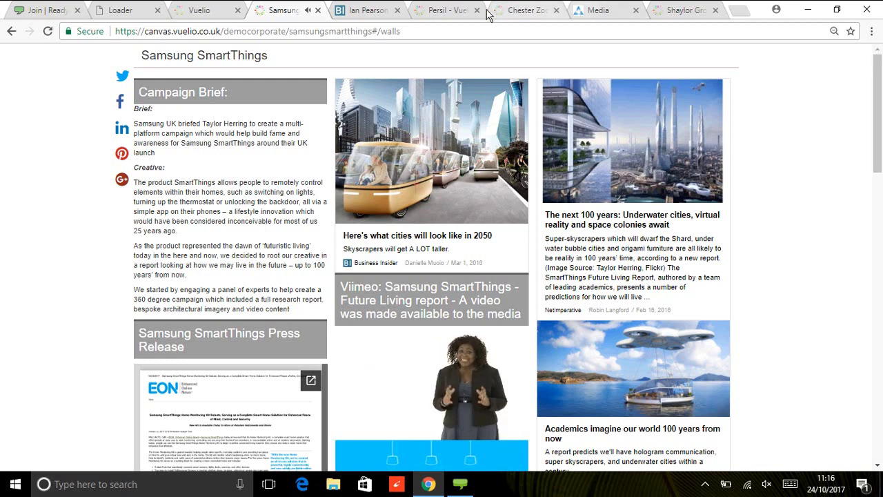
Step: Switch to the Persil wall and examine its campaign articles, tweets, social following chart and videos
click(449, 12)
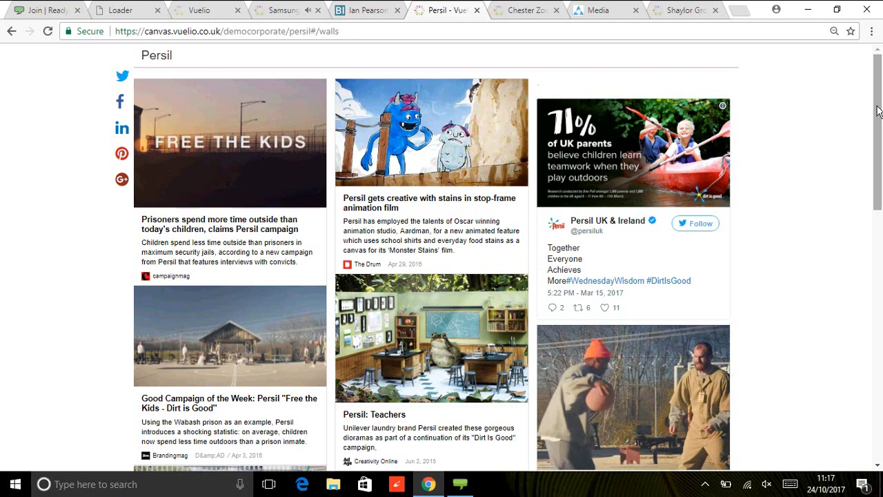
drag(878, 111, 879, 121)
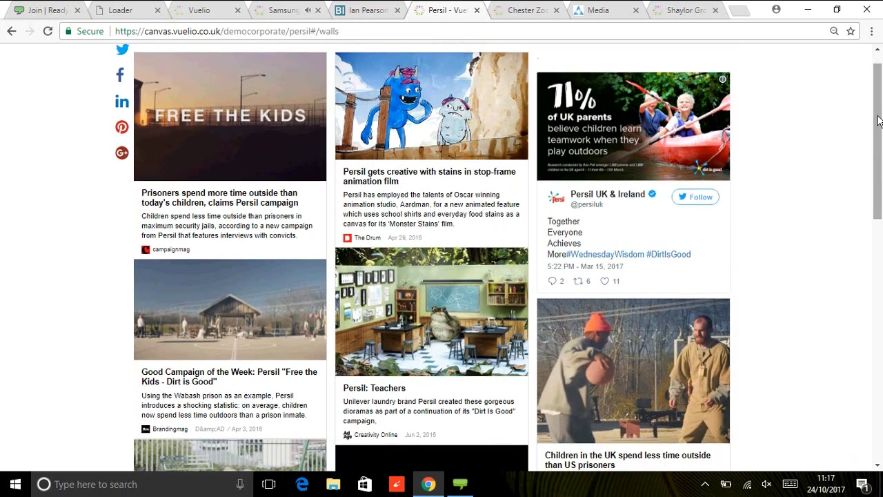
drag(878, 121, 882, 266)
scroll(882, 280, down, 1)
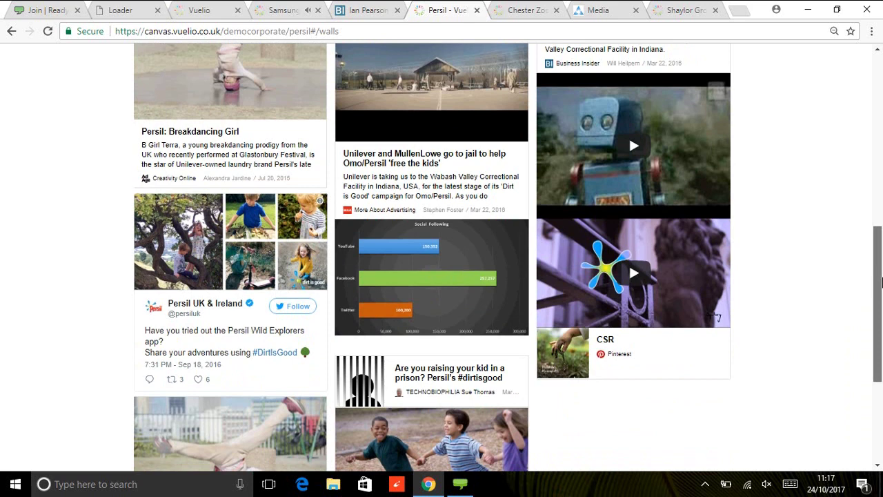
scroll(628, 172, up, 1)
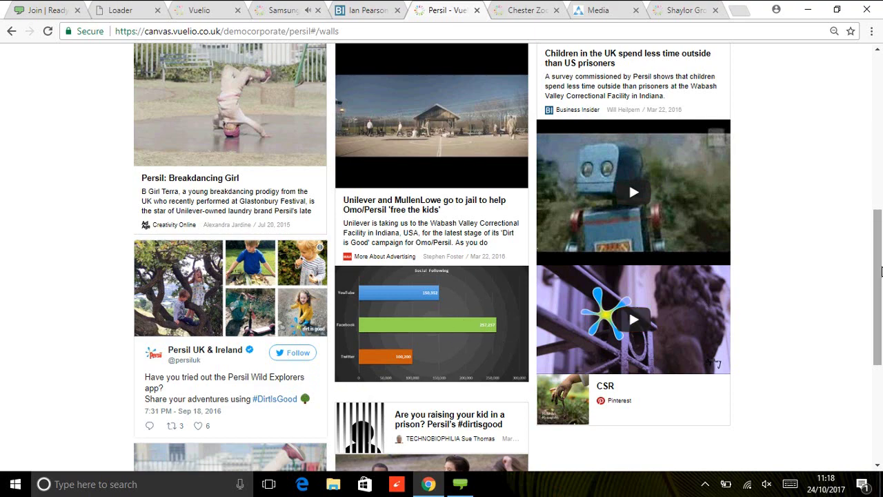
drag(881, 271, 866, 45)
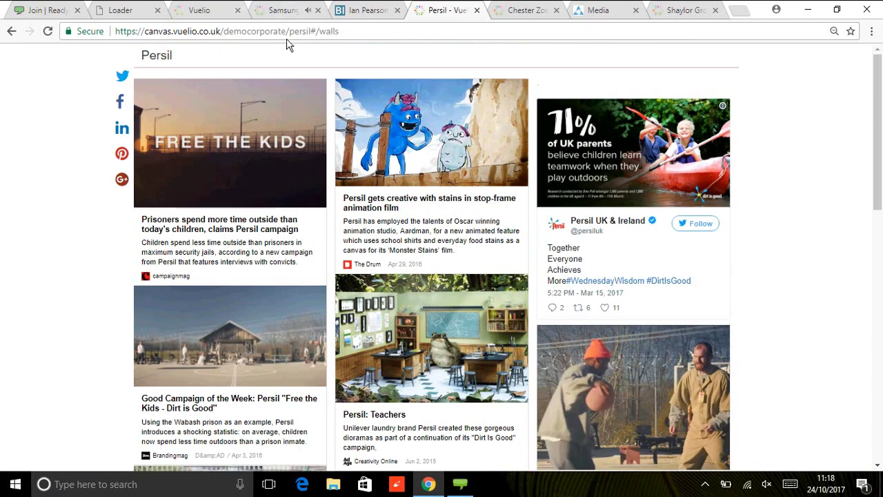
Step: Compare the layout of the Samsung SmartThings wall with the opening content of the Persil wall
click(278, 12)
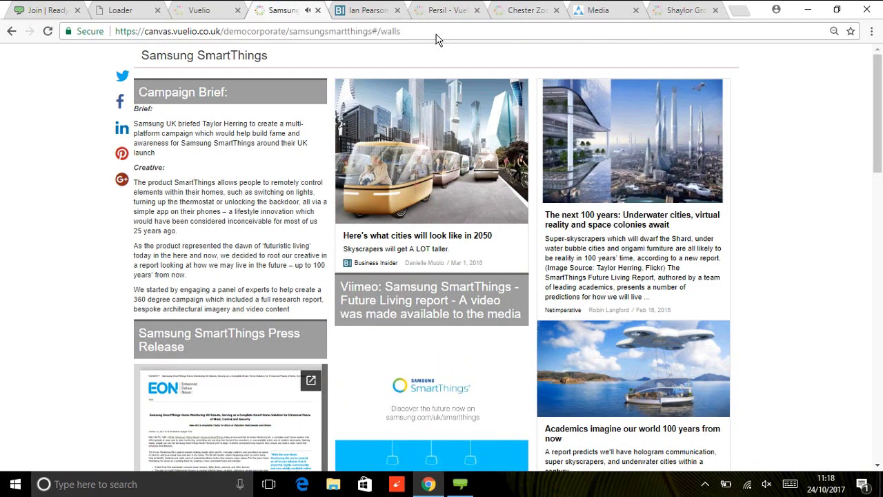
click(436, 14)
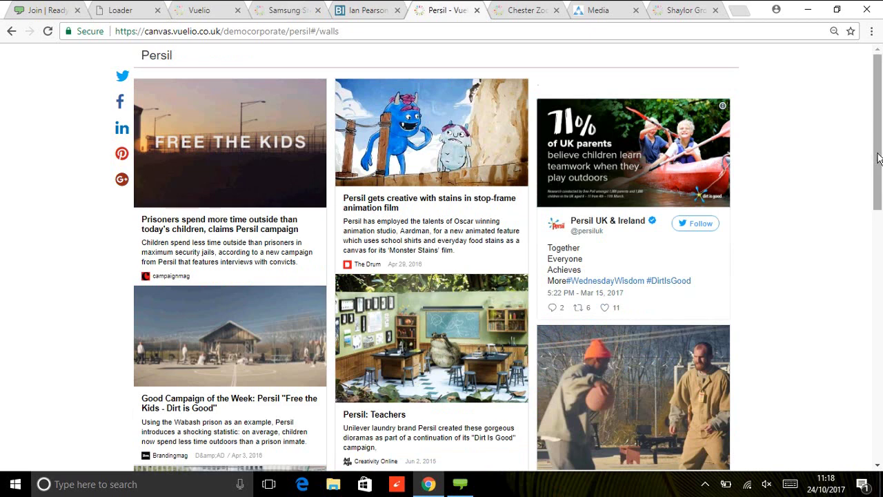
drag(878, 159, 878, 173)
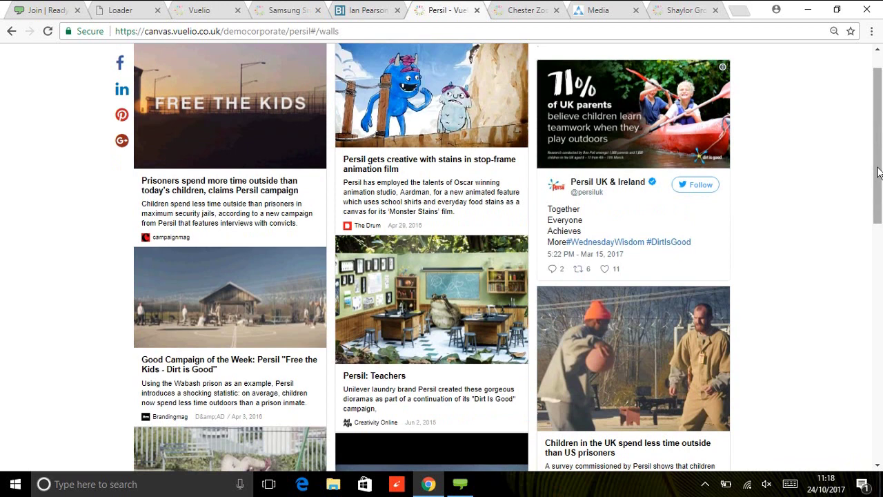
Step: Switch to the Chester Zoo wall and examine its news stories, videos, maps and social posts from beginning to end
click(516, 13)
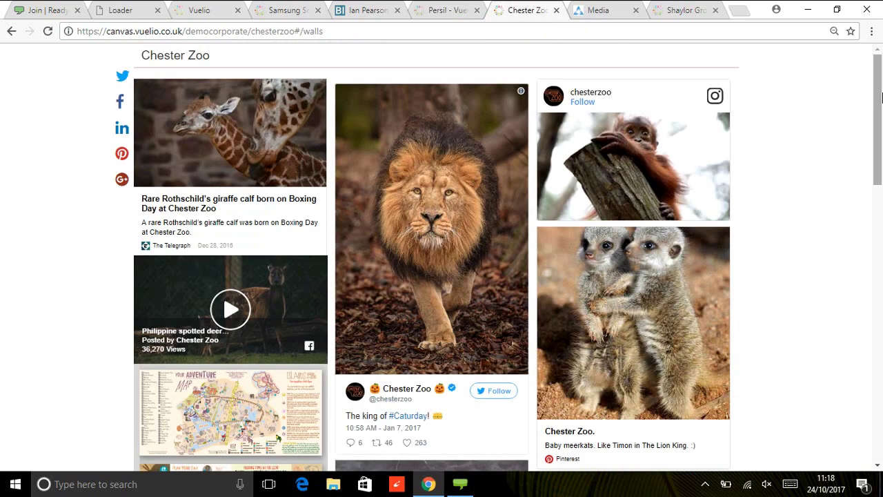
drag(882, 90, 881, 90)
drag(881, 88, 877, 82)
drag(879, 89, 881, 354)
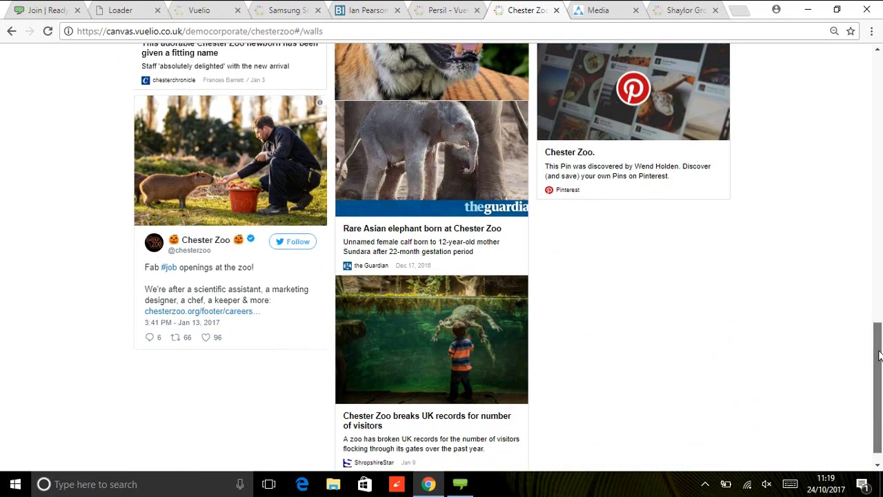
drag(880, 354, 880, 78)
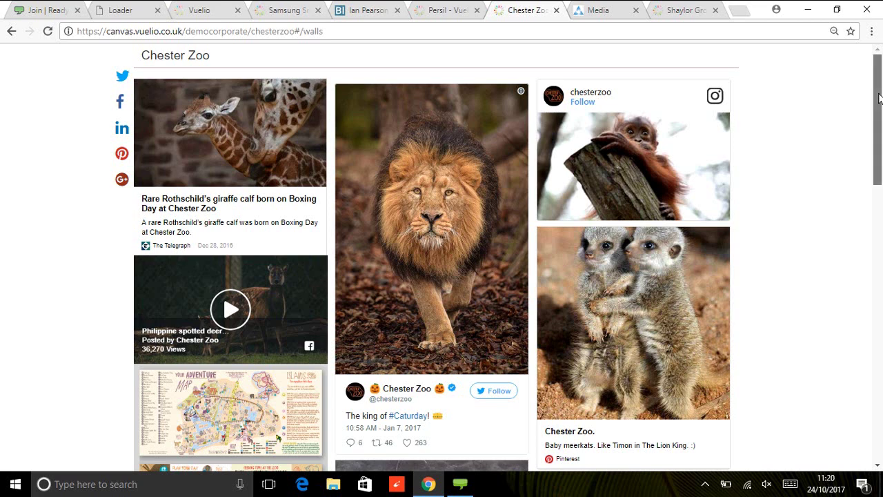
drag(879, 99, 879, 107)
scroll(871, 216, down, 2)
scroll(871, 216, down, 10)
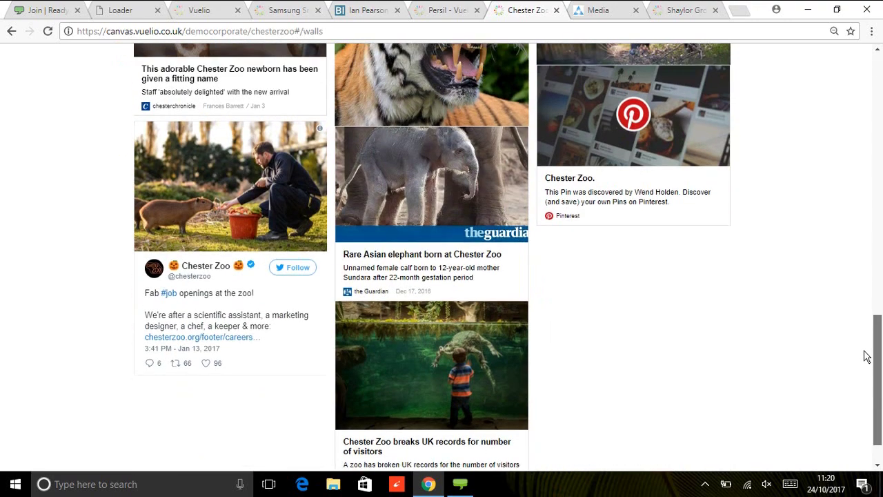
scroll(860, 290, up, 10)
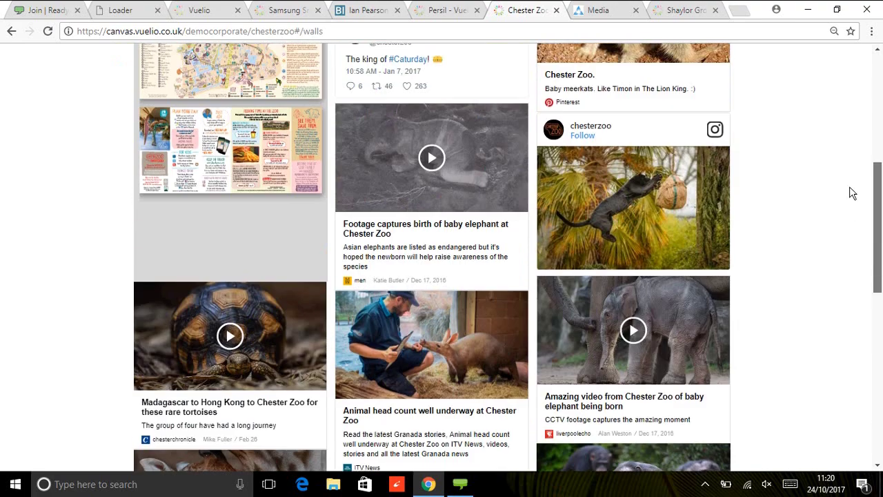
scroll(853, 193, up, 5)
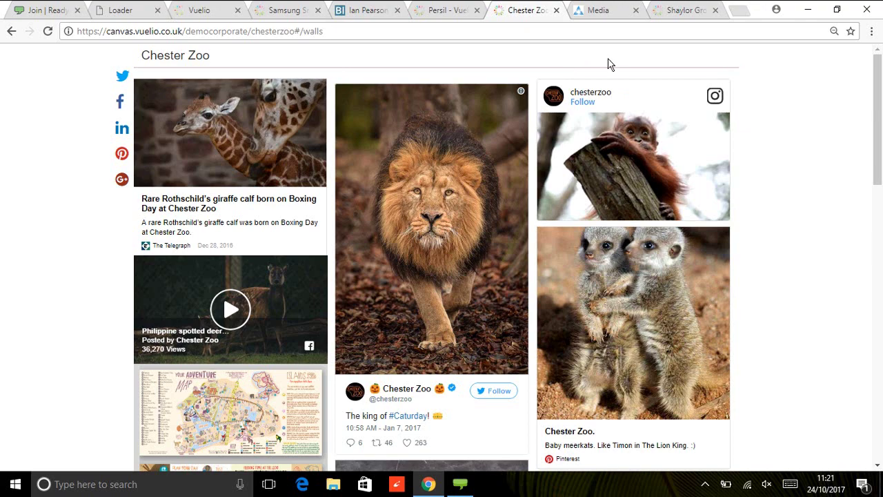
Step: Open the Press Office from the Shaylor Group media page and look through its news stories, contacts and tweets
click(597, 10)
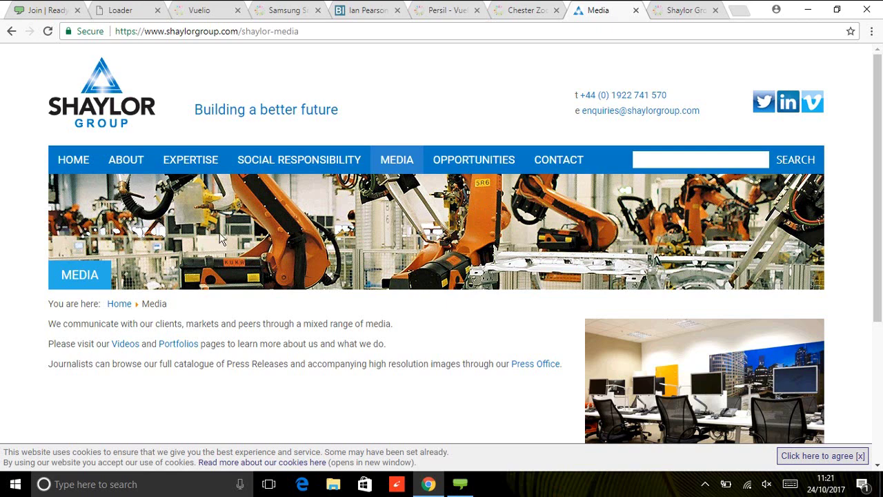
mouse_move(382, 158)
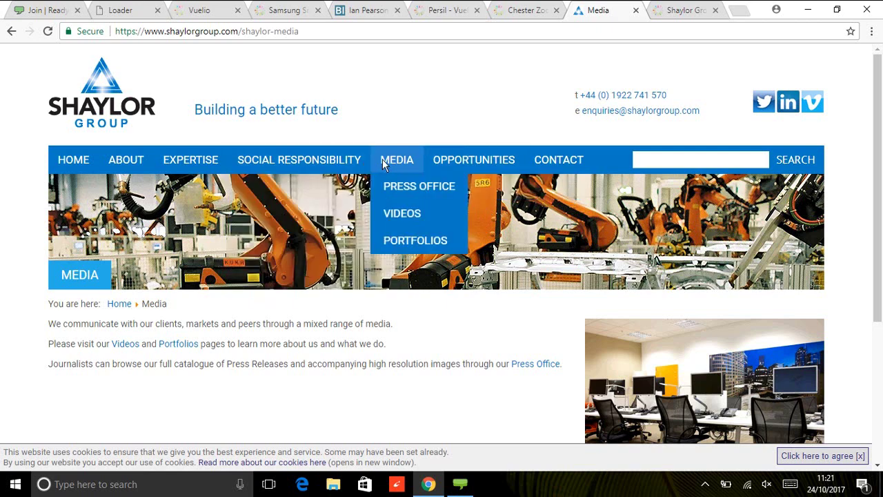
click(399, 187)
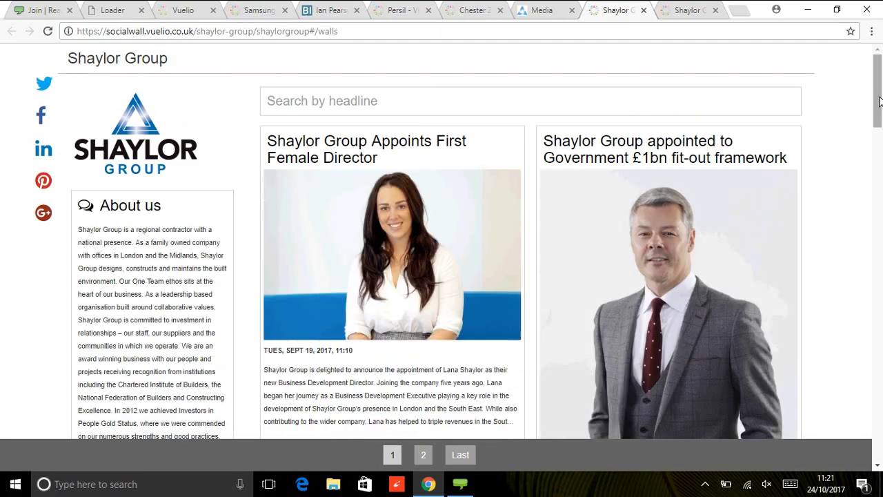
drag(881, 103, 880, 174)
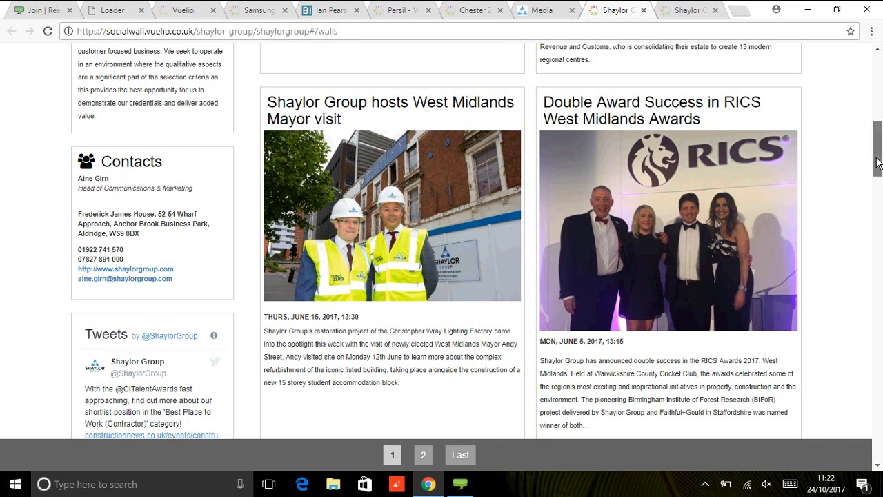
Step: Search the Shaylor Group newsroom by headline for "direct"
drag(878, 162, 878, 91)
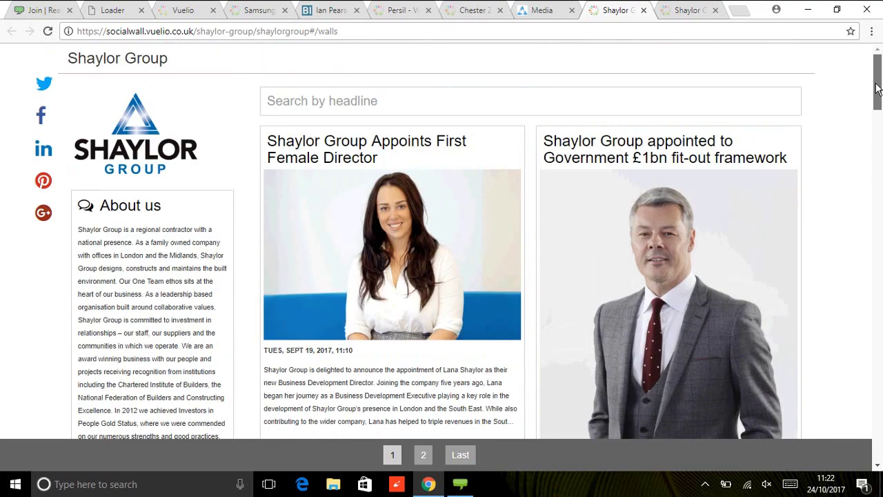
click(452, 97)
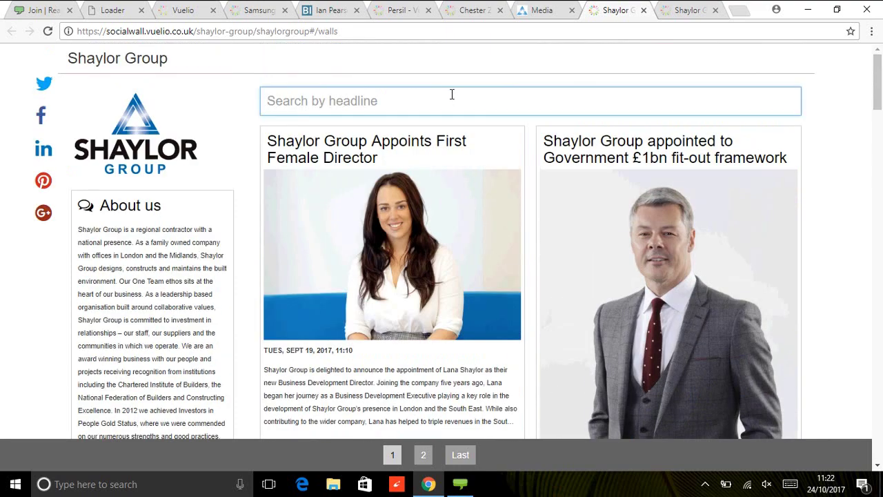
text(dir)
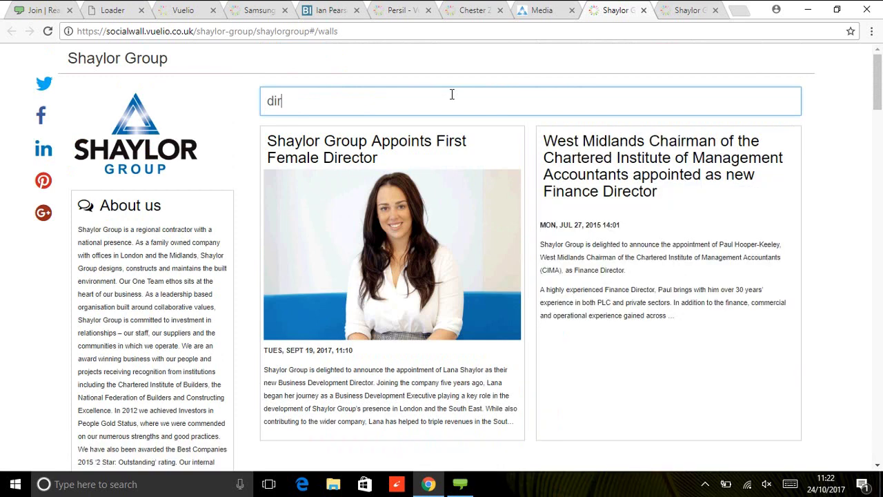
text(ect)
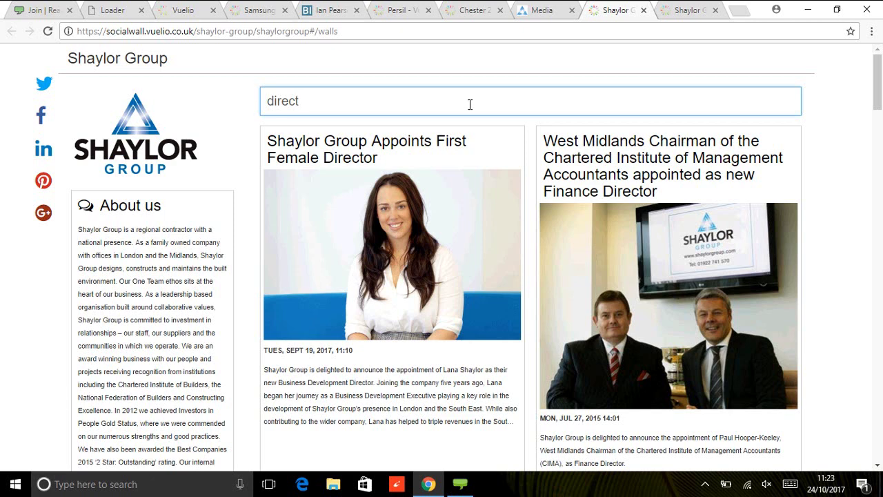
Step: Go back to the Vuelio dashboard by way of the Persil wall and collapse the Main navigation section
click(400, 11)
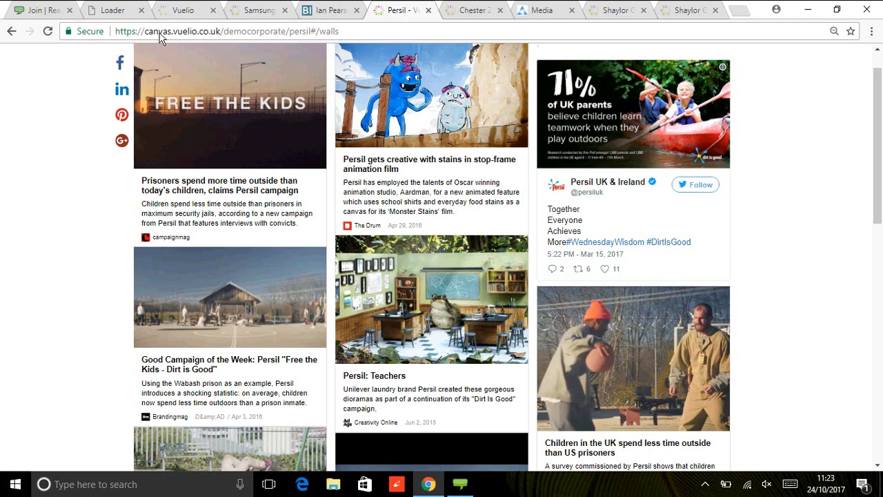
click(181, 11)
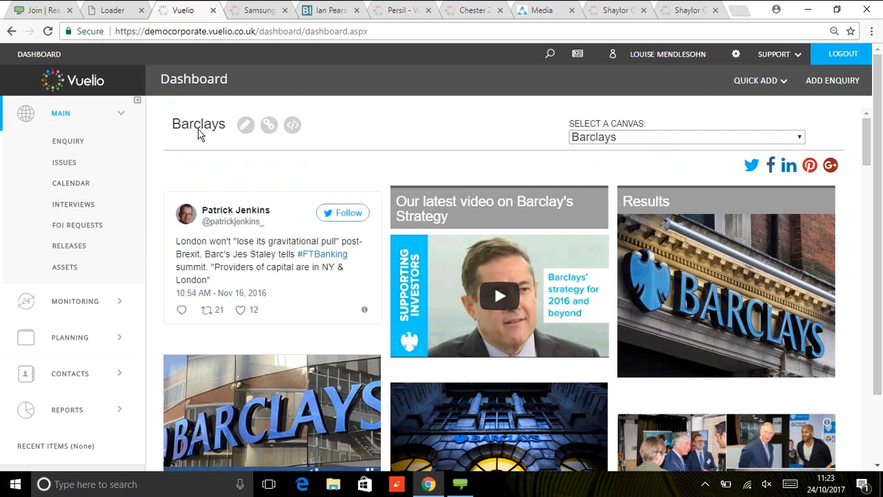
click(114, 106)
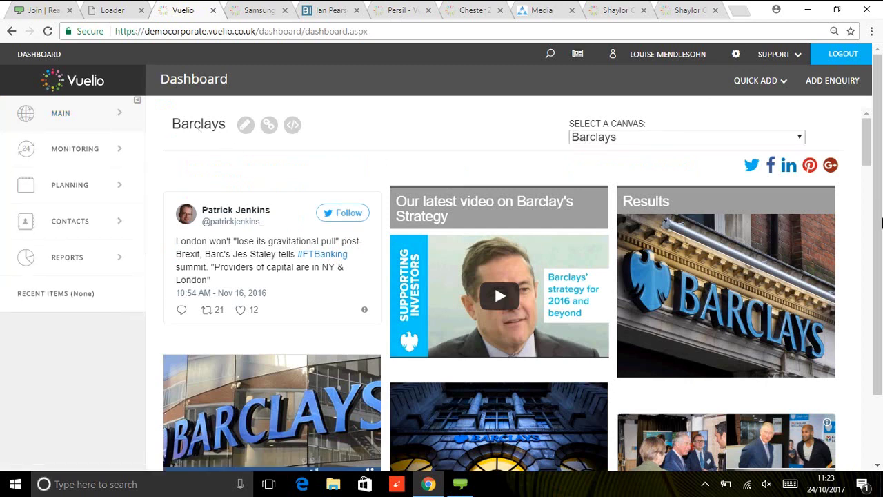
Step: Display the Vuelio canvas on the dashboard in place of the Barclays one
drag(868, 151, 661, 168)
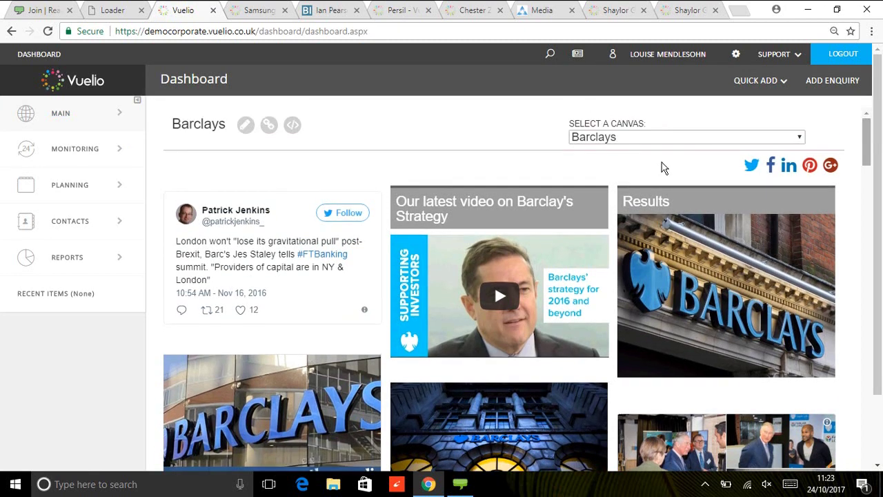
click(691, 139)
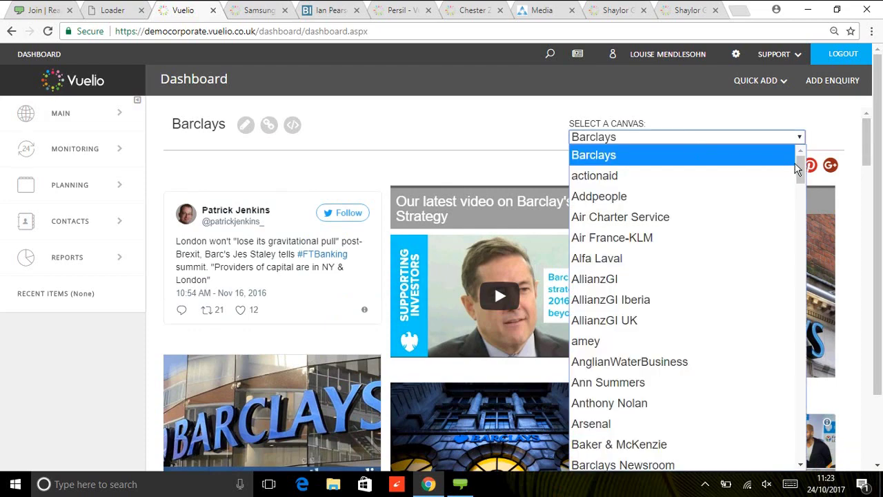
drag(800, 164, 831, 446)
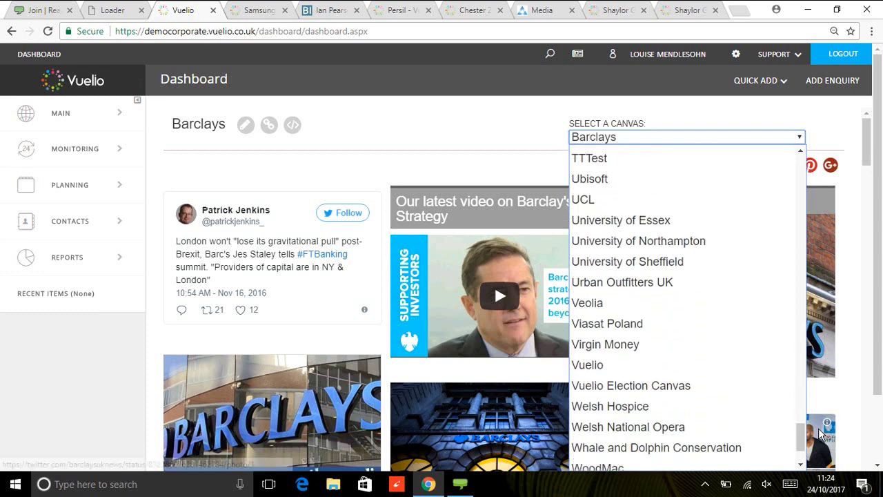
click(717, 361)
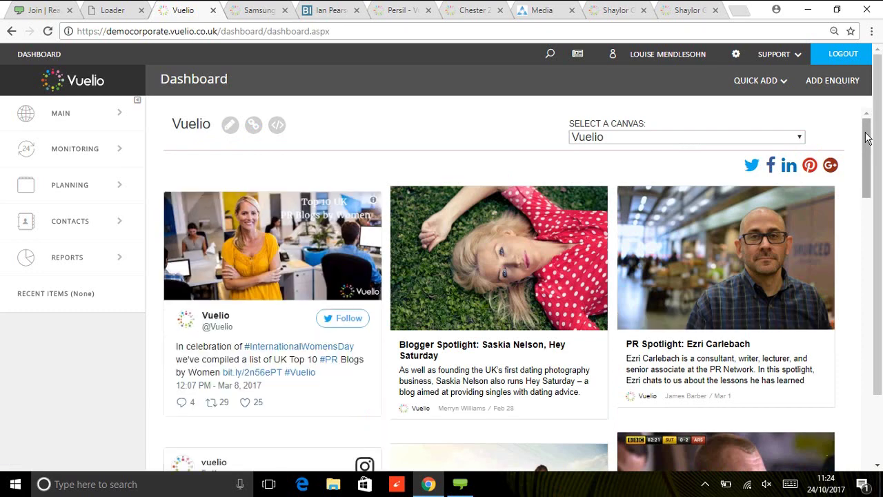
click(624, 138)
click(418, 143)
drag(867, 176, 684, 166)
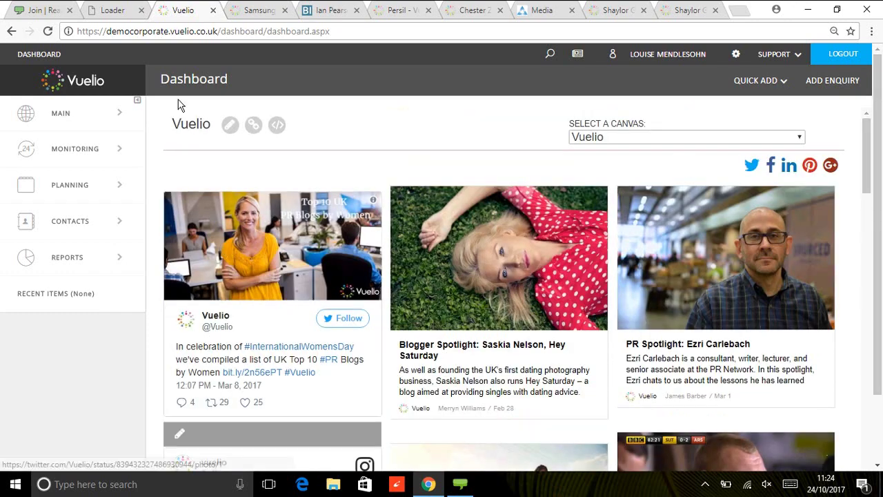
Step: Edit the Vuelio canvas to use the two-column template, and return to the canvas view
click(229, 125)
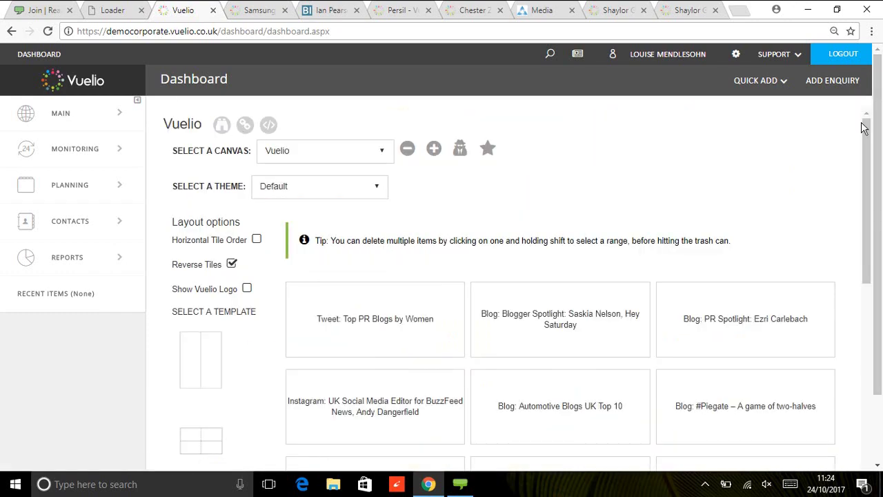
drag(863, 127, 869, 154)
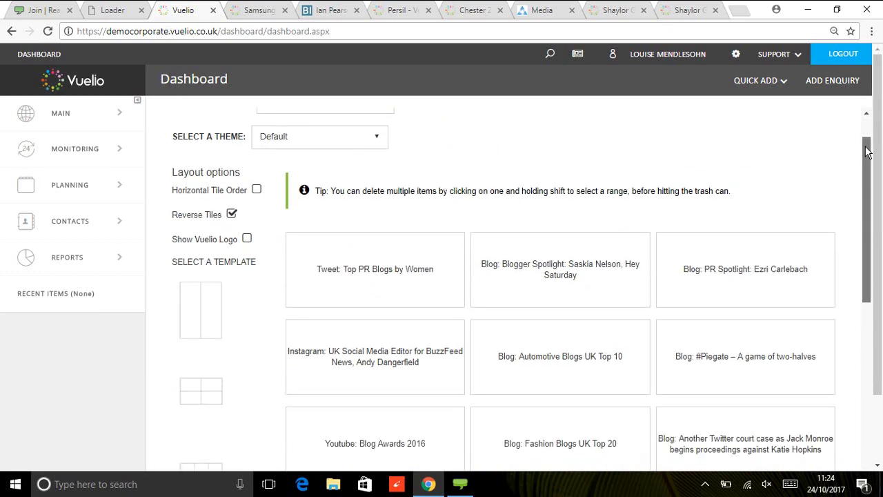
click(202, 306)
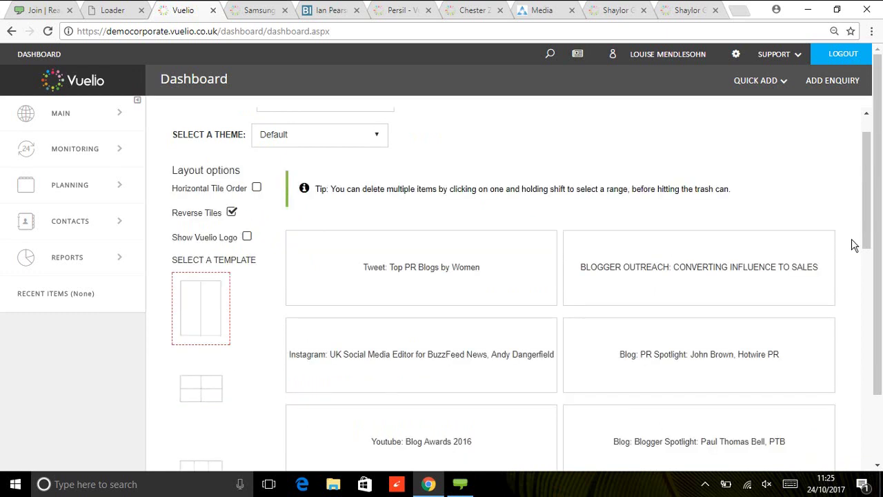
scroll(868, 228, up, 1)
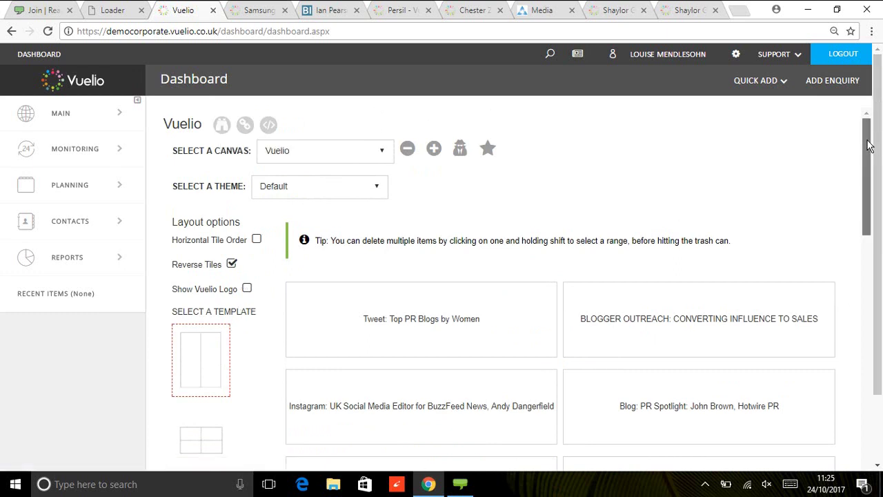
drag(867, 161, 870, 116)
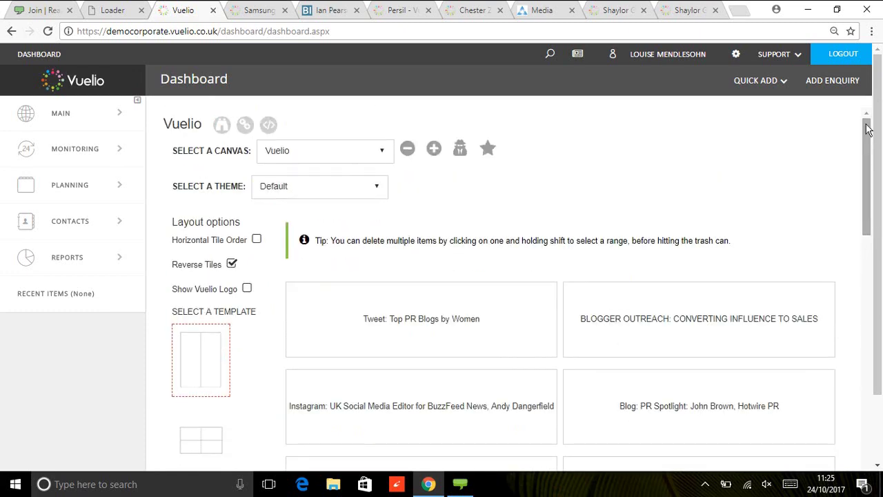
click(222, 124)
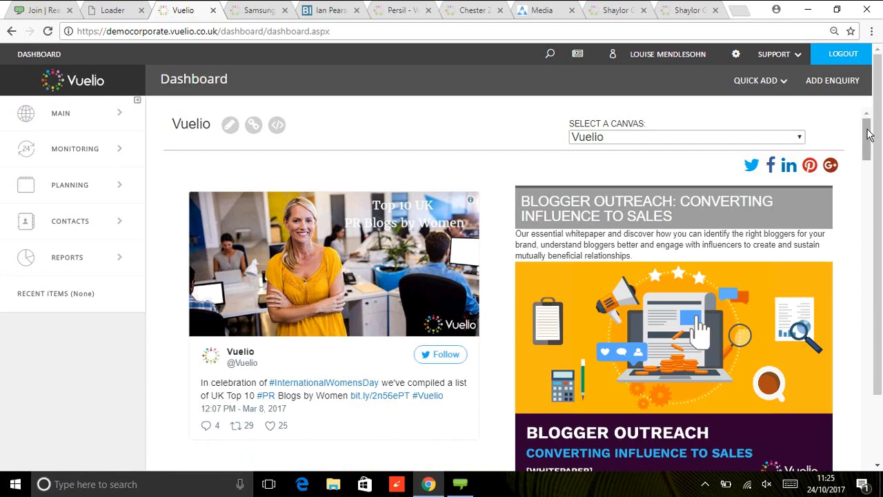
Step: Examine the tweets, whitepaper and blog tiles down the two-column Vuelio canvas and return to its beginning
mouse_move(869, 134)
mouse_down()
mouse_move(873, 188)
mouse_move(877, 134)
mouse_up()
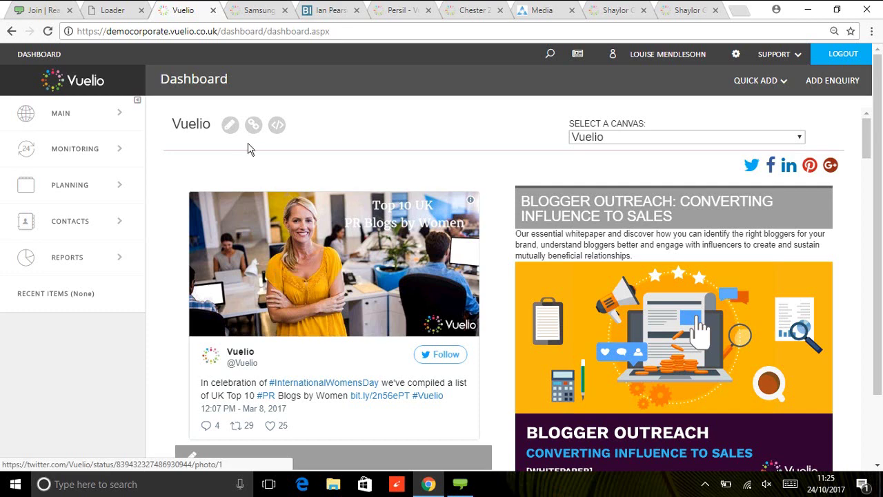
click(230, 124)
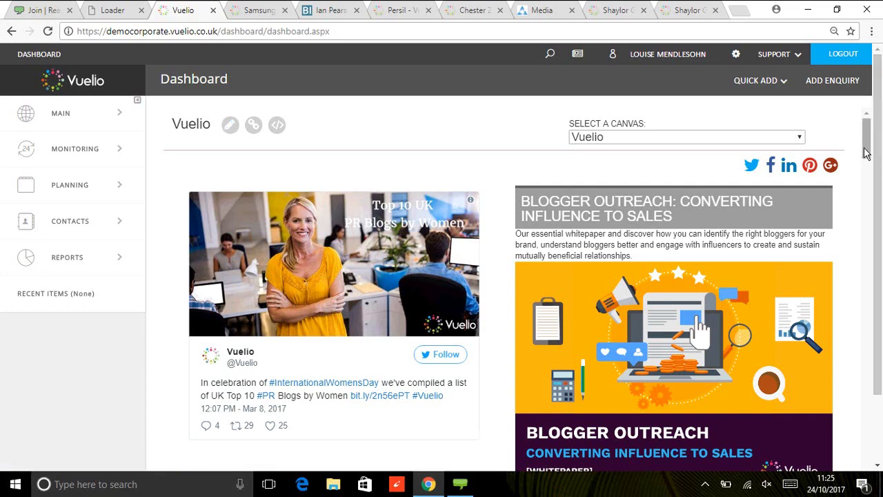
drag(867, 154, 879, 254)
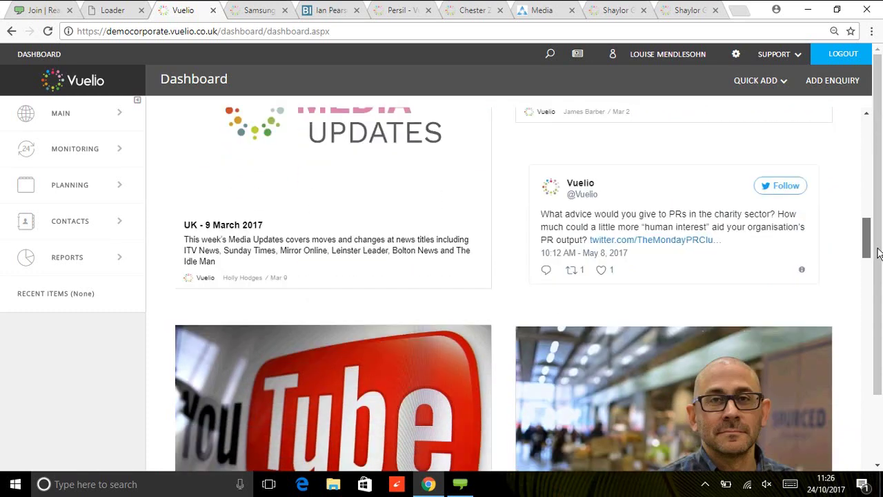
drag(878, 254, 879, 149)
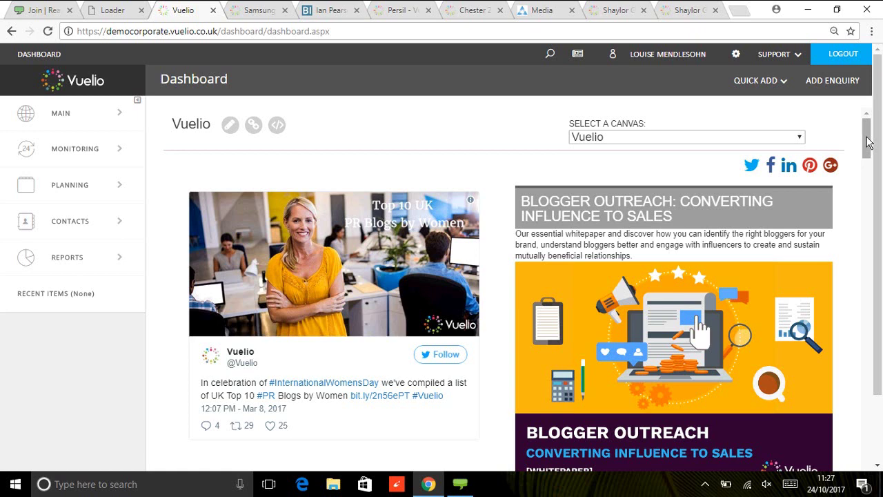
drag(868, 141, 881, 268)
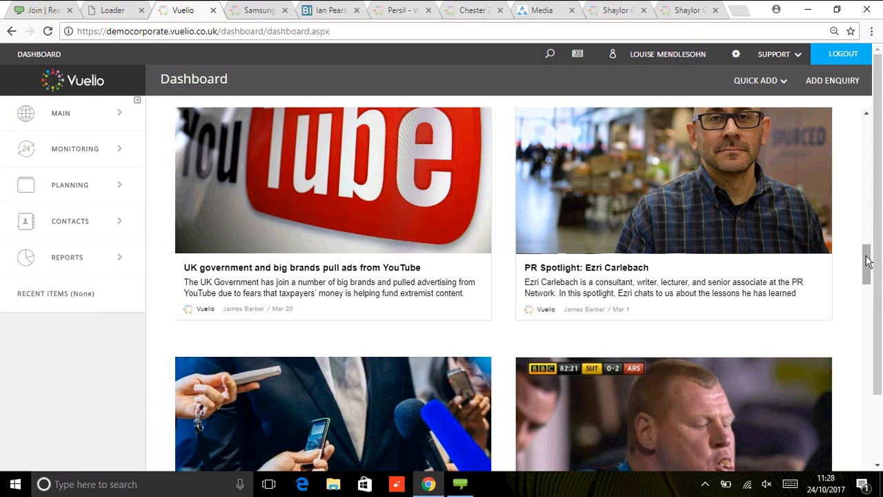
drag(868, 261, 866, 121)
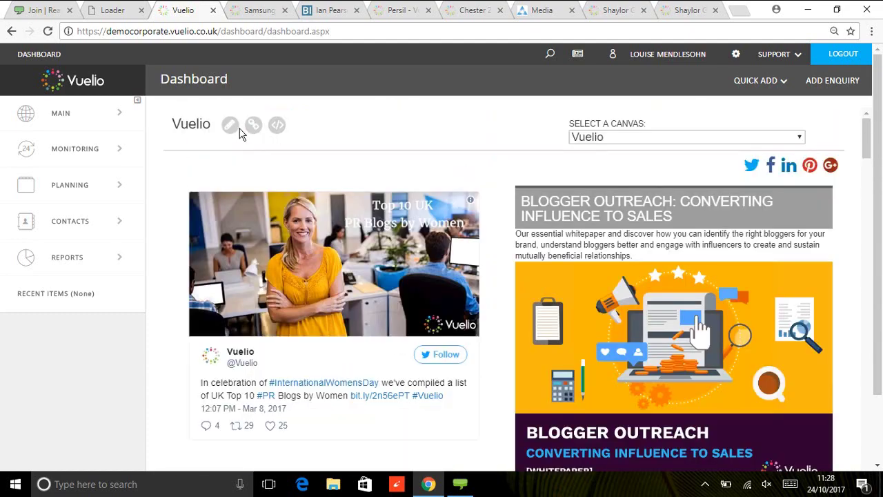